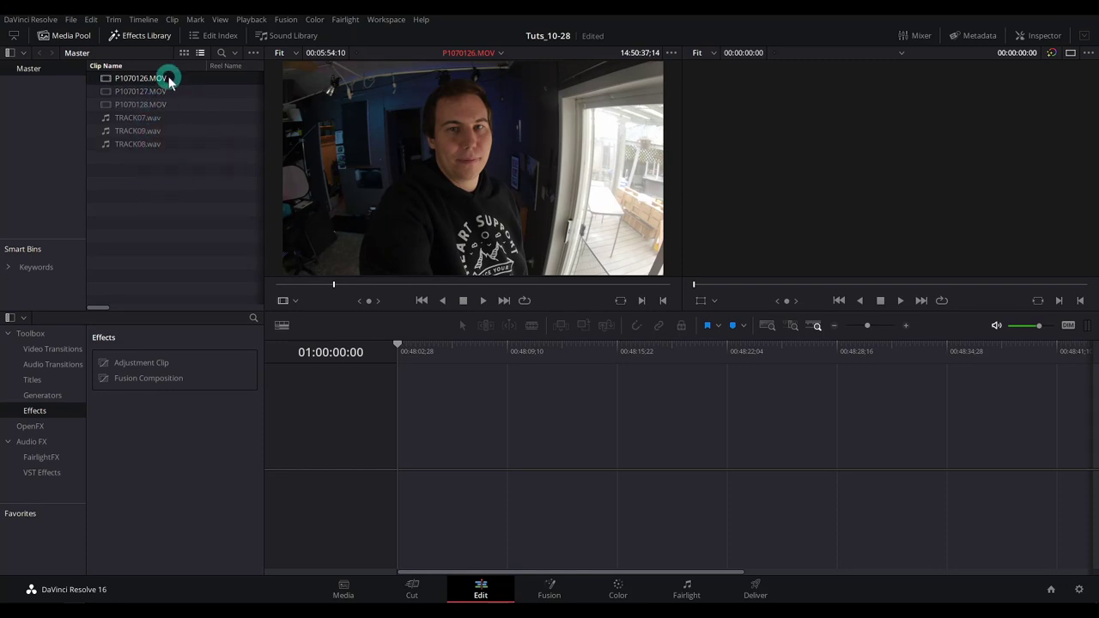
Build a timeline from the P1070126.MOV clip and play a stretch of it to hear the camera audio.
click(162, 118)
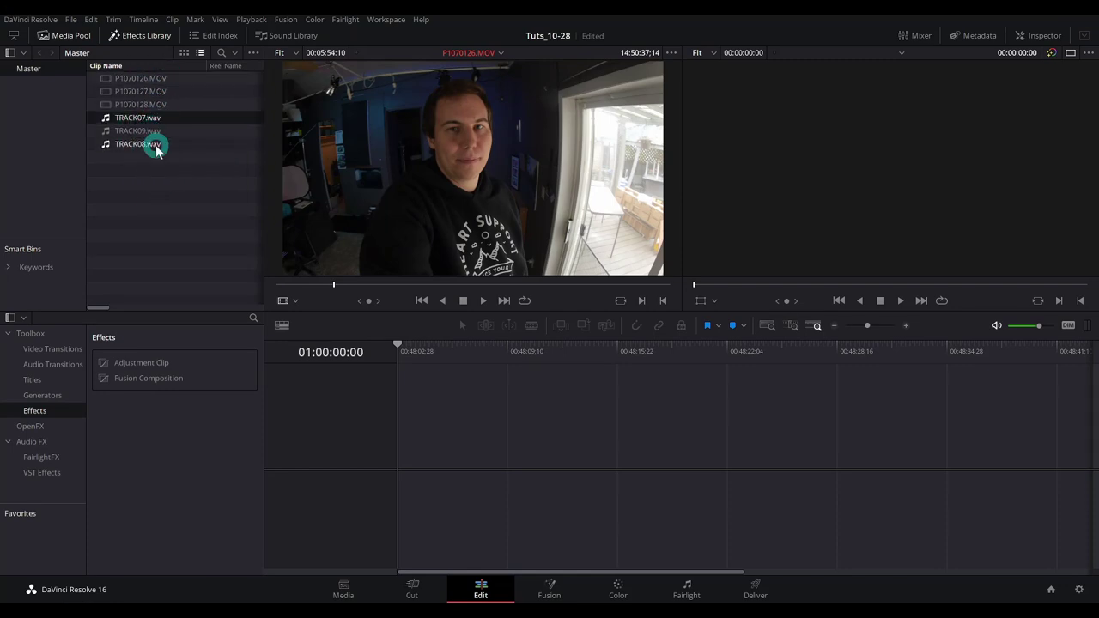
drag(120, 79, 396, 466)
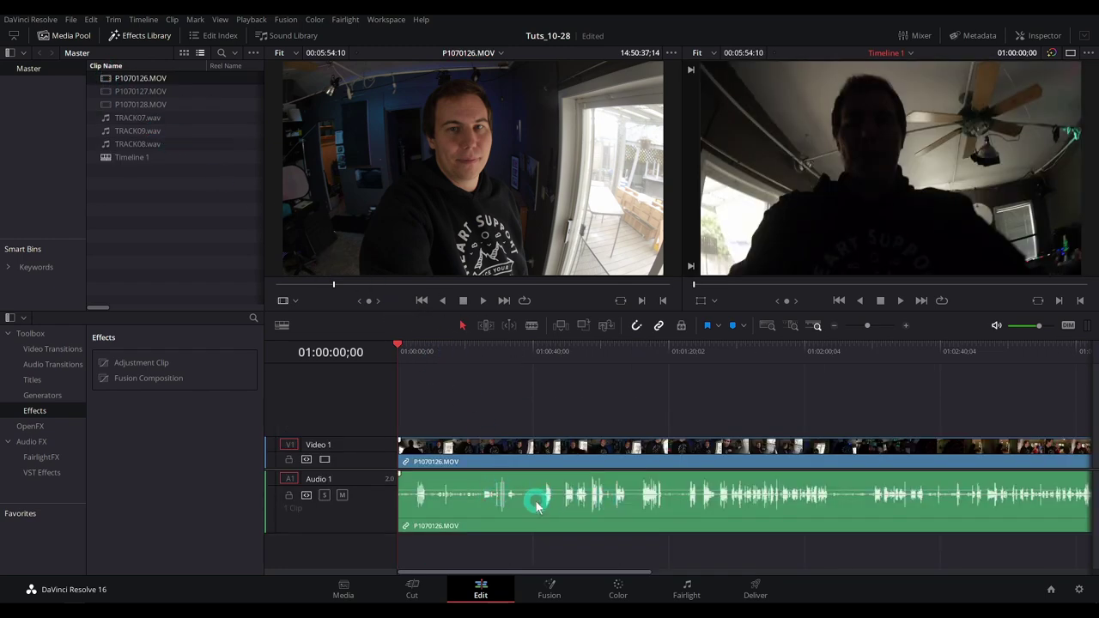
click(455, 352)
key(space)
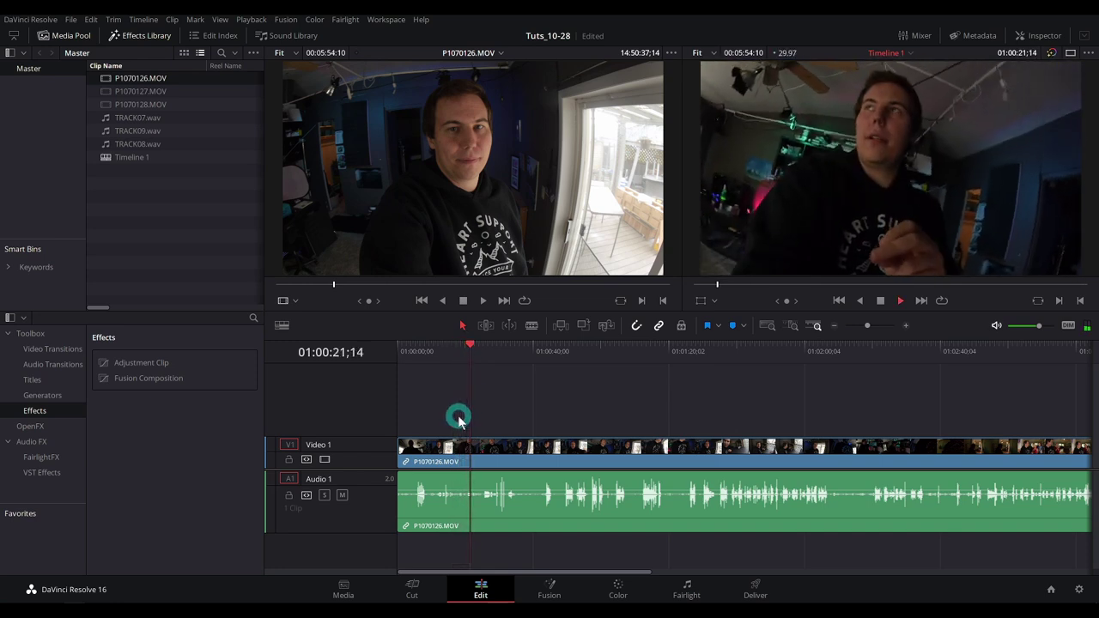
key(space)
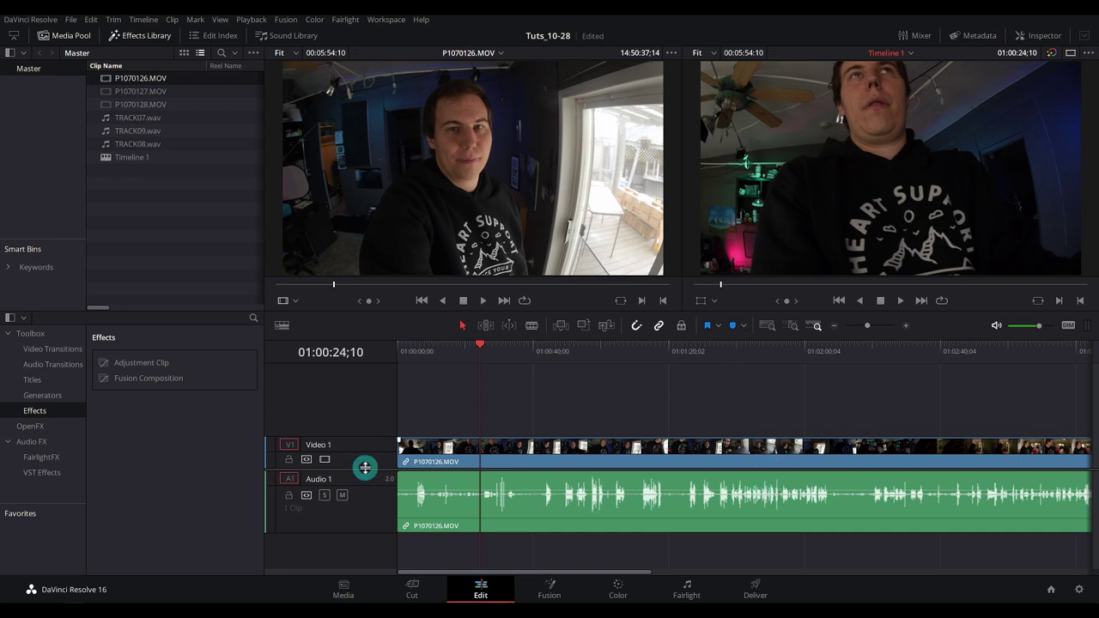
Make more room for the audio tracks and place TRACK07.wav on a new track below the camera audio.
drag(365, 467, 367, 429)
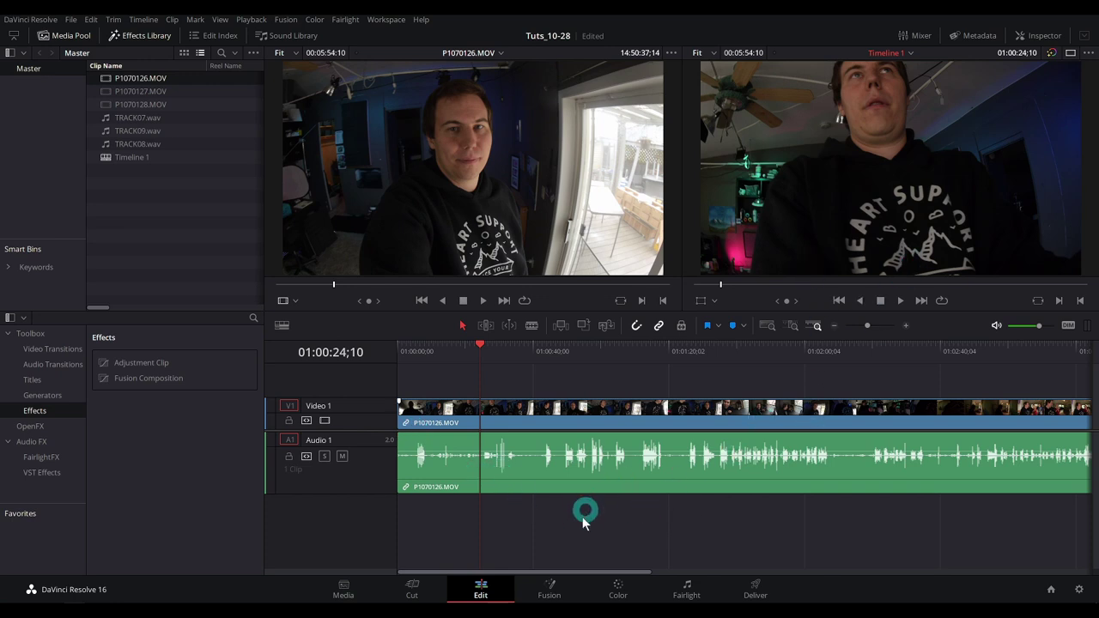
click(140, 120)
drag(135, 125, 518, 538)
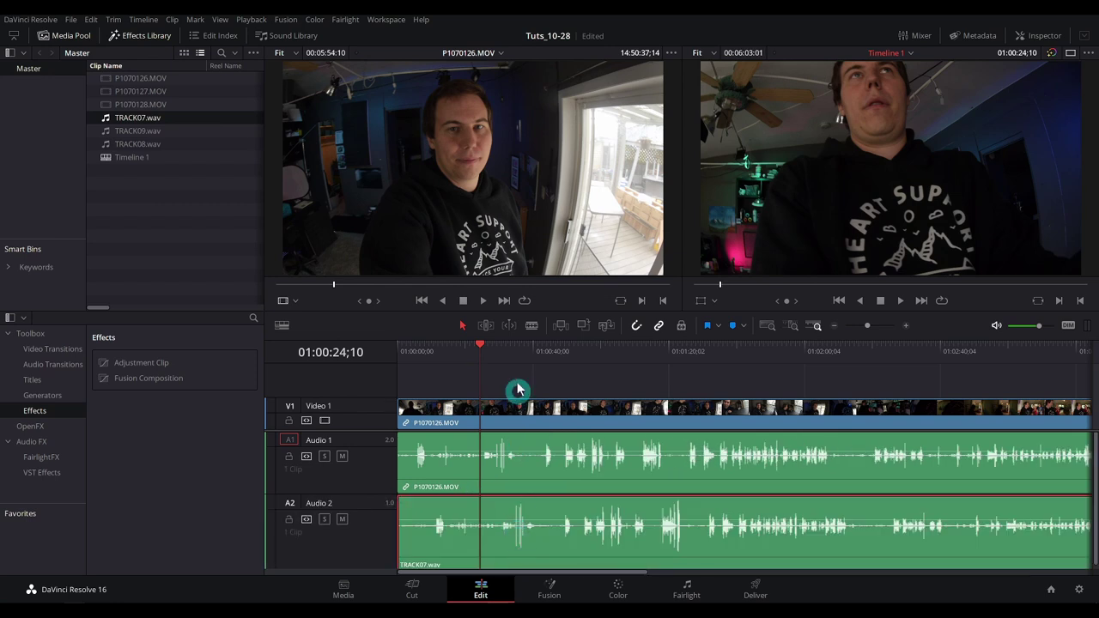
Split TRACK07.wav at 01:00:30;10 and delete the part before the cut.
click(502, 348)
drag(445, 352, 500, 357)
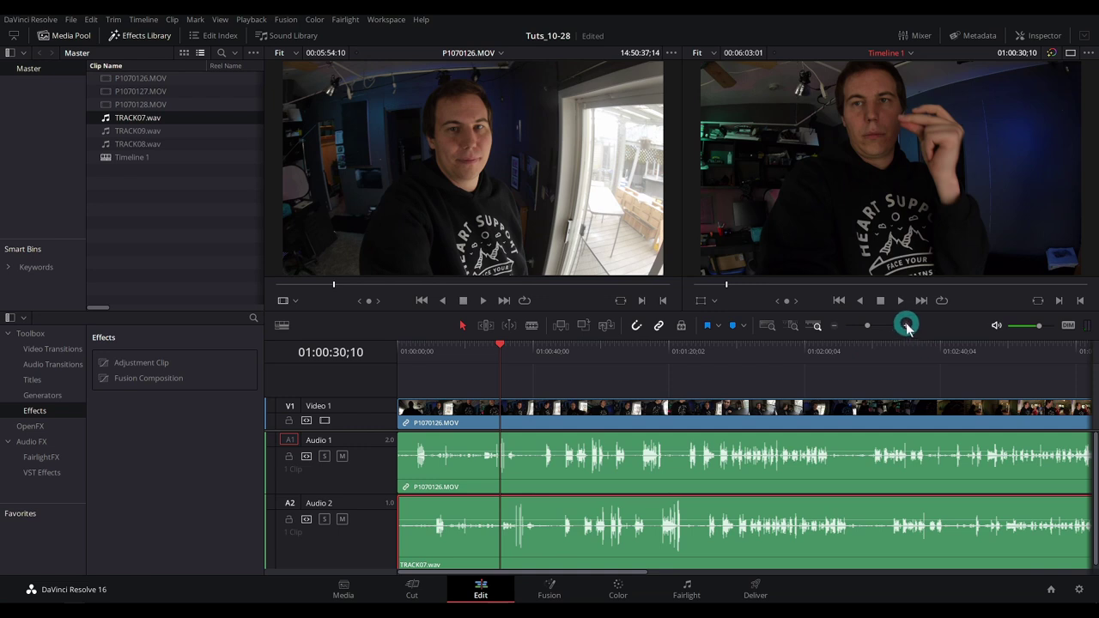
click(906, 326)
click(906, 326)
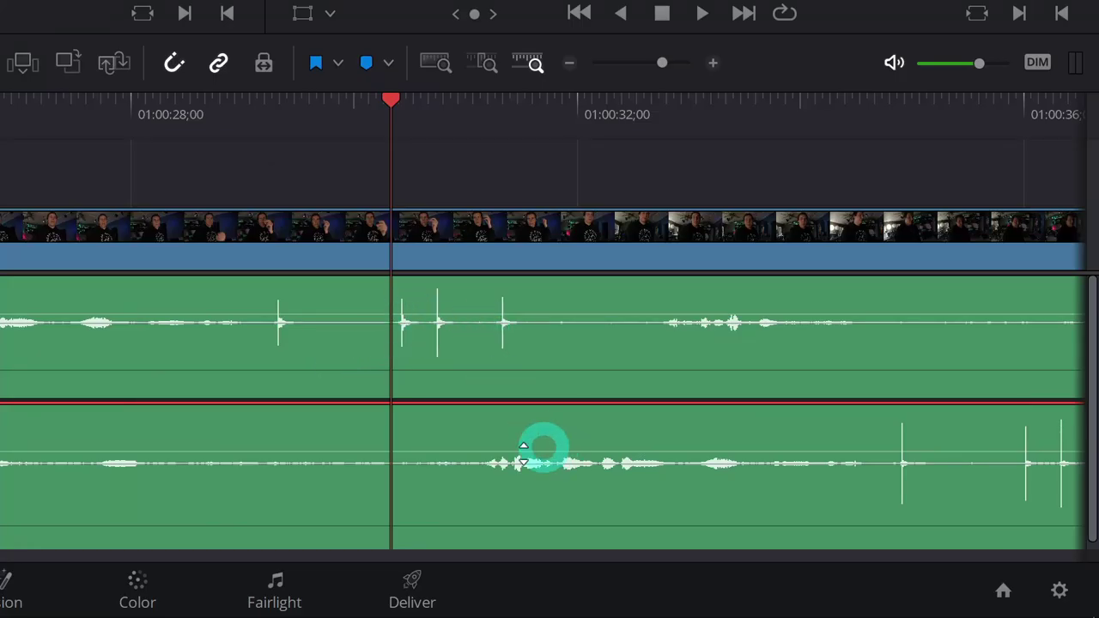
click(819, 518)
key(ctrl+b)
key(BackSpace)
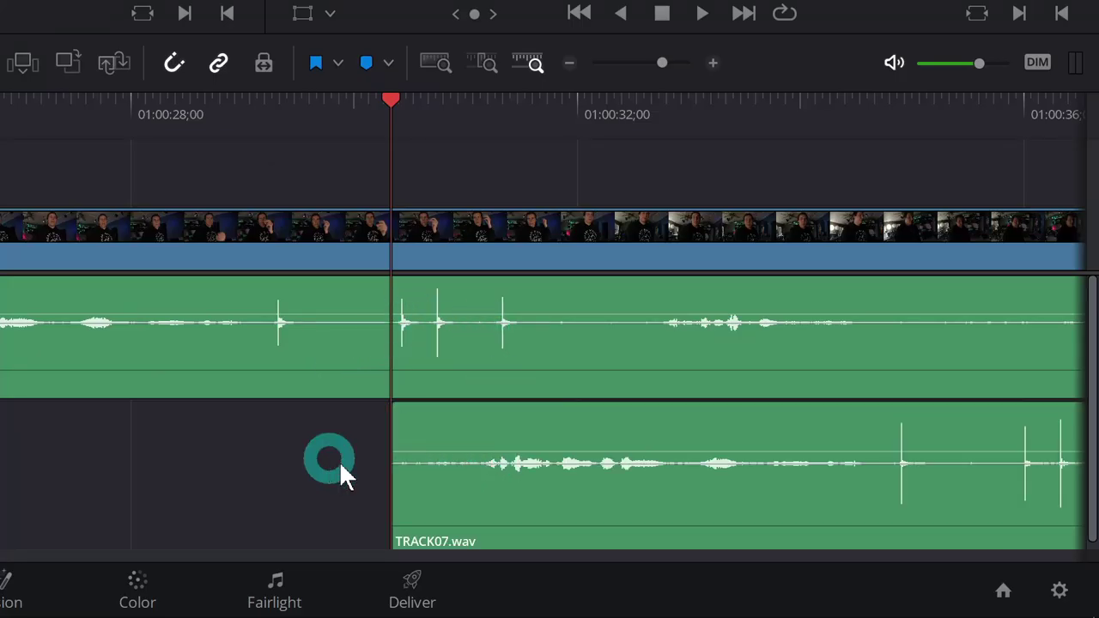
Slide TRACK07.wav earlier so its sharp waveform spikes line up with the matching spikes in the camera audio.
drag(765, 436, 139, 407)
click(283, 107)
click(713, 62)
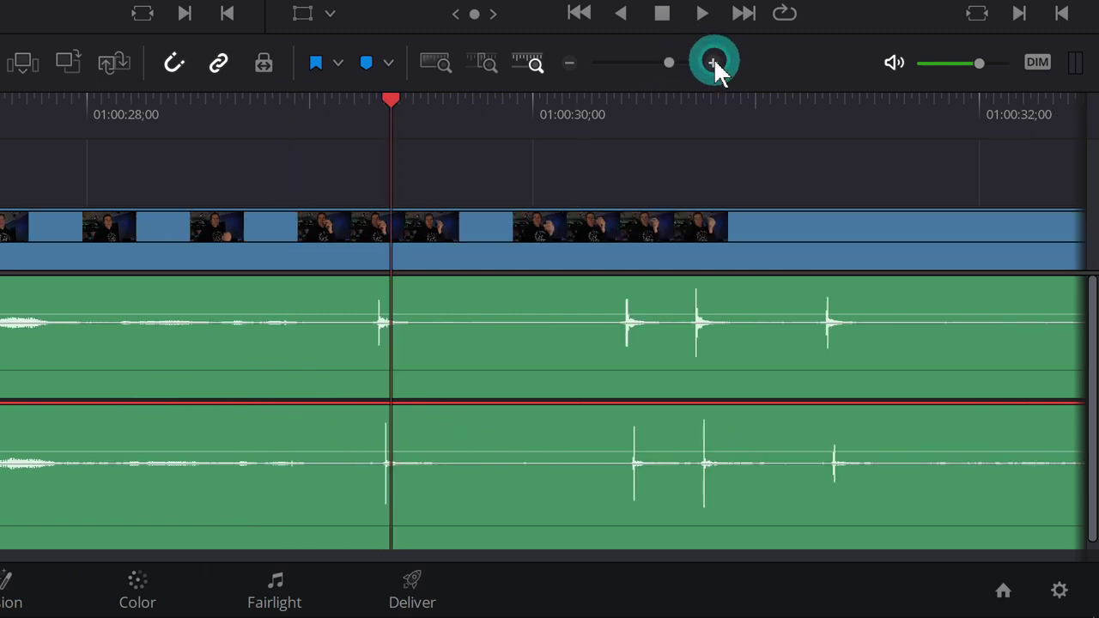
drag(423, 428, 378, 429)
click(274, 100)
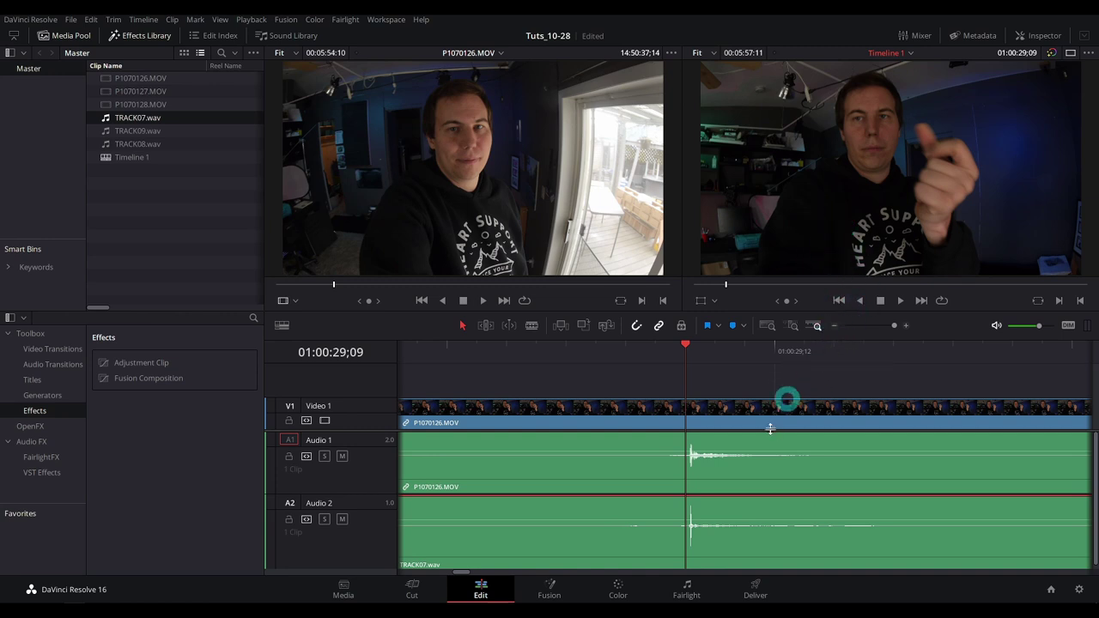
Mute Audio 1 and play the timeline to check TRACK07.wav against the picture.
click(834, 327)
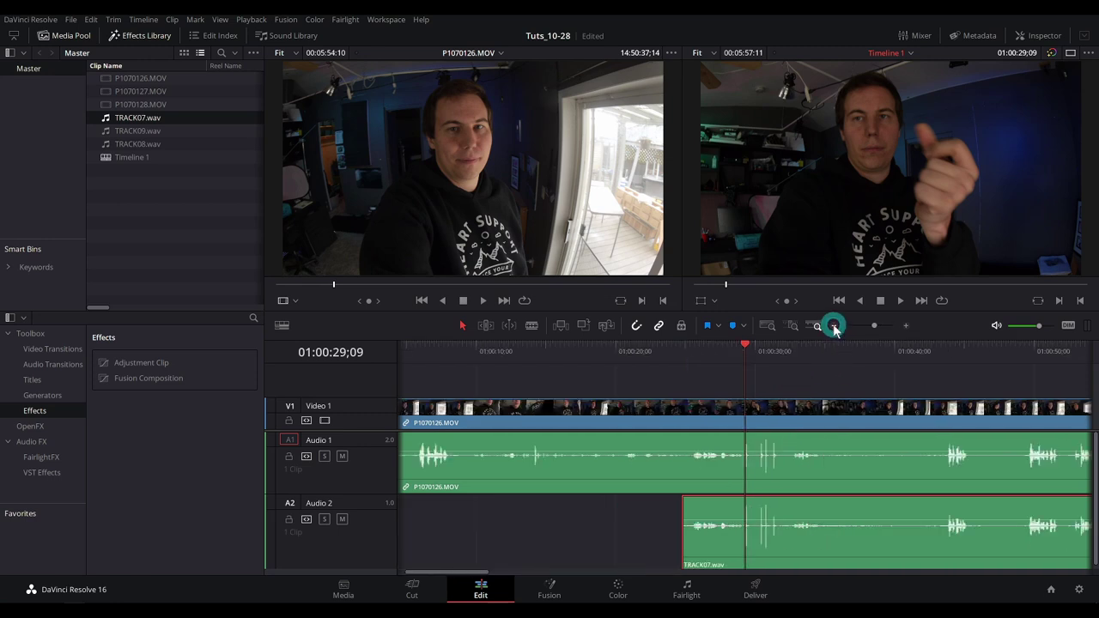
click(833, 327)
click(341, 456)
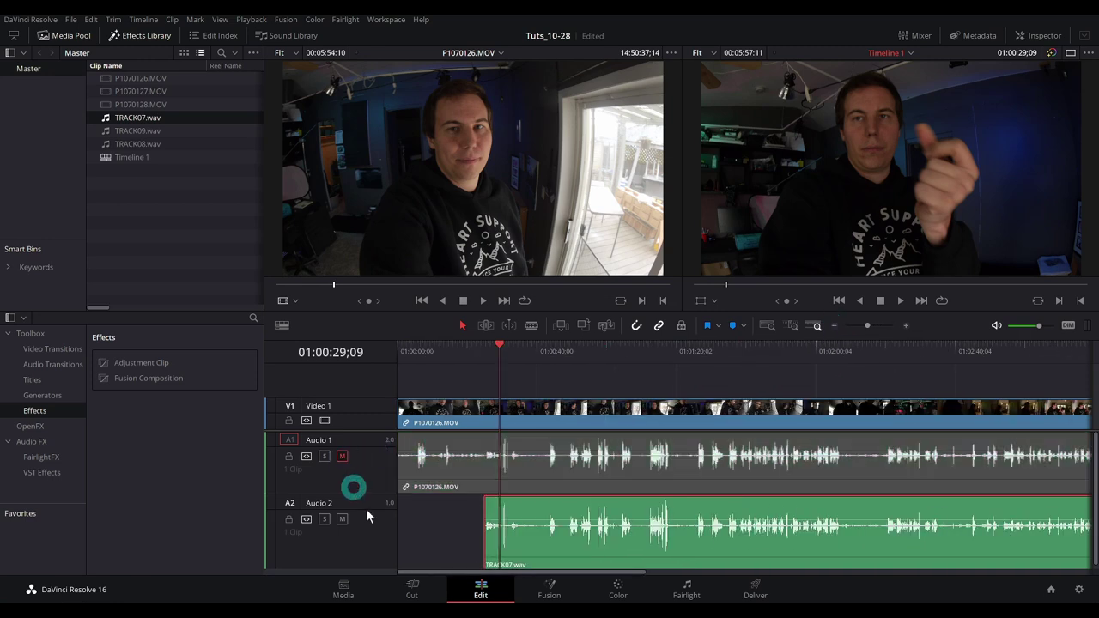
click(650, 350)
key(space)
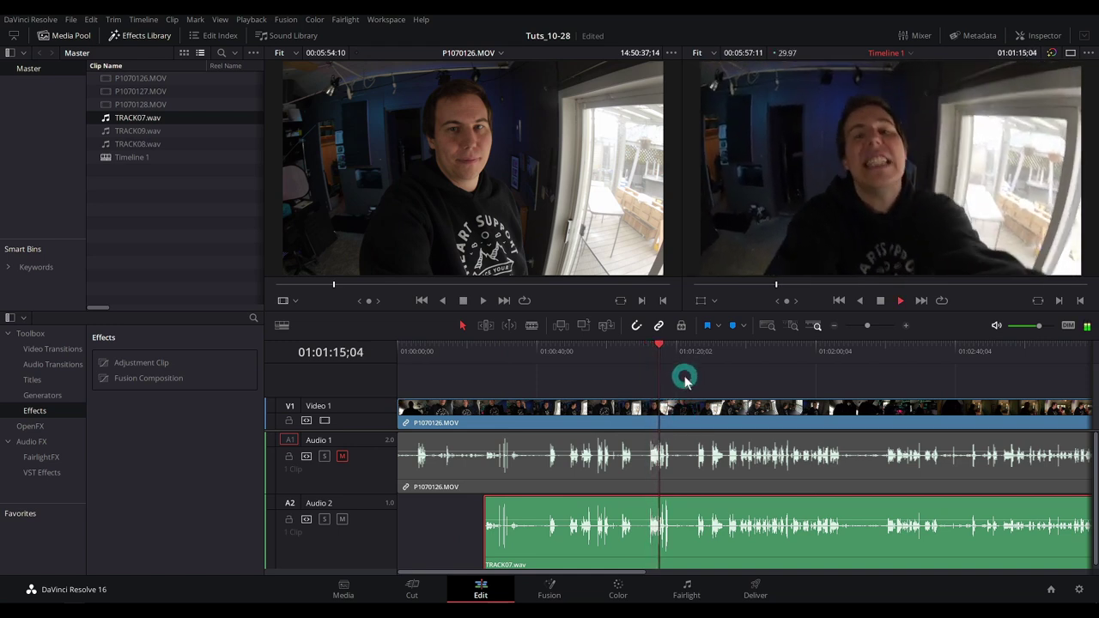
key(space)
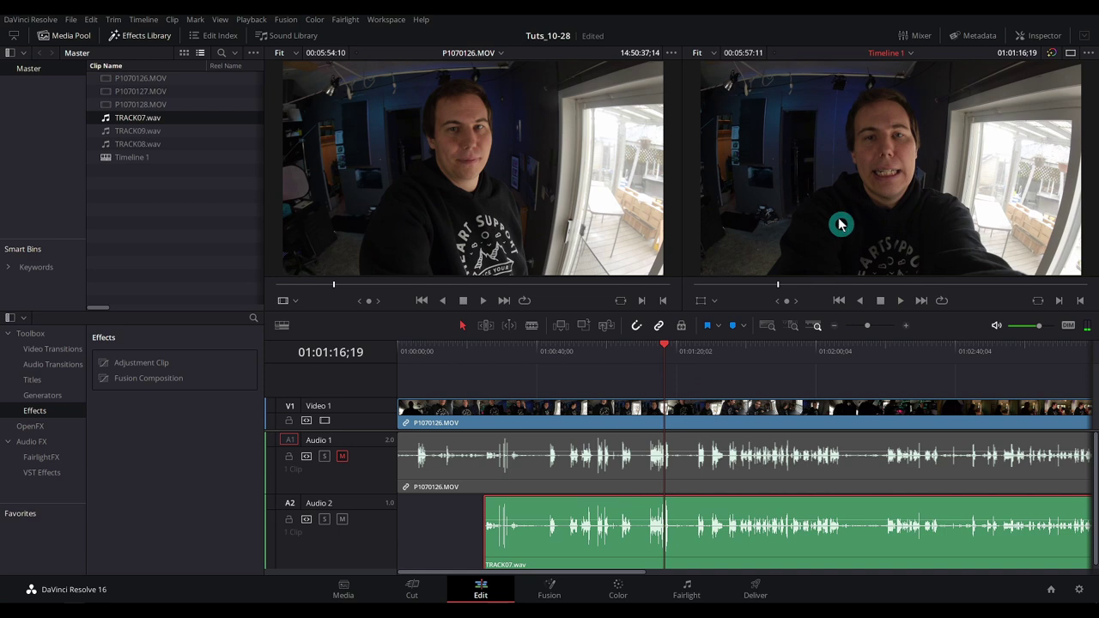
key(space)
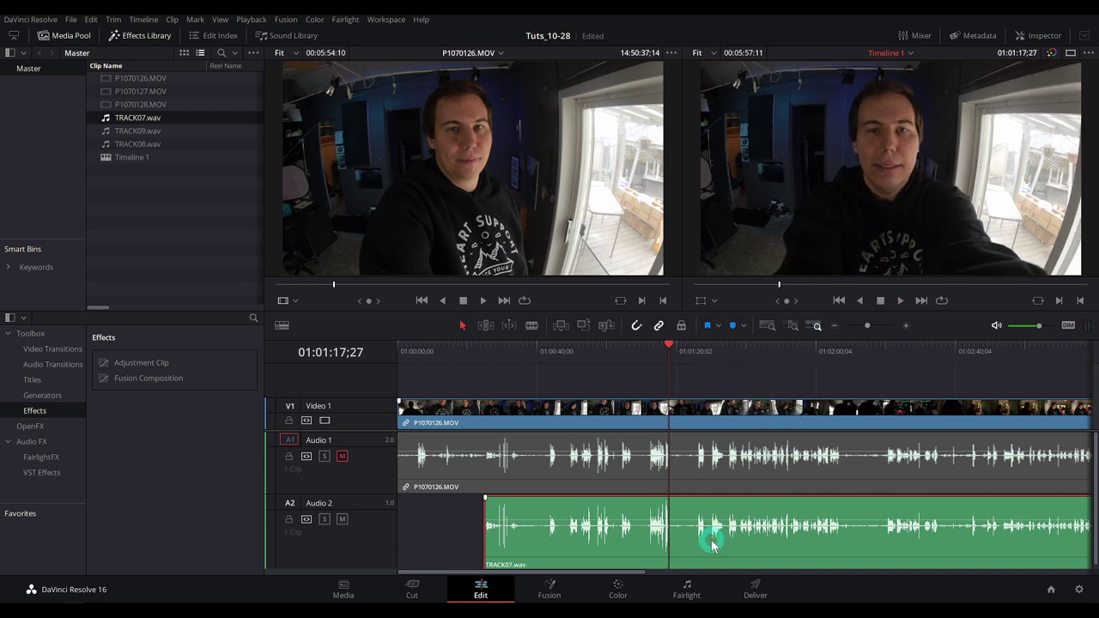
Replace the camera audio on Audio 1 with TRACK07.wav, extended back to the timeline's start, and unmute the track.
drag(711, 542, 366, 476)
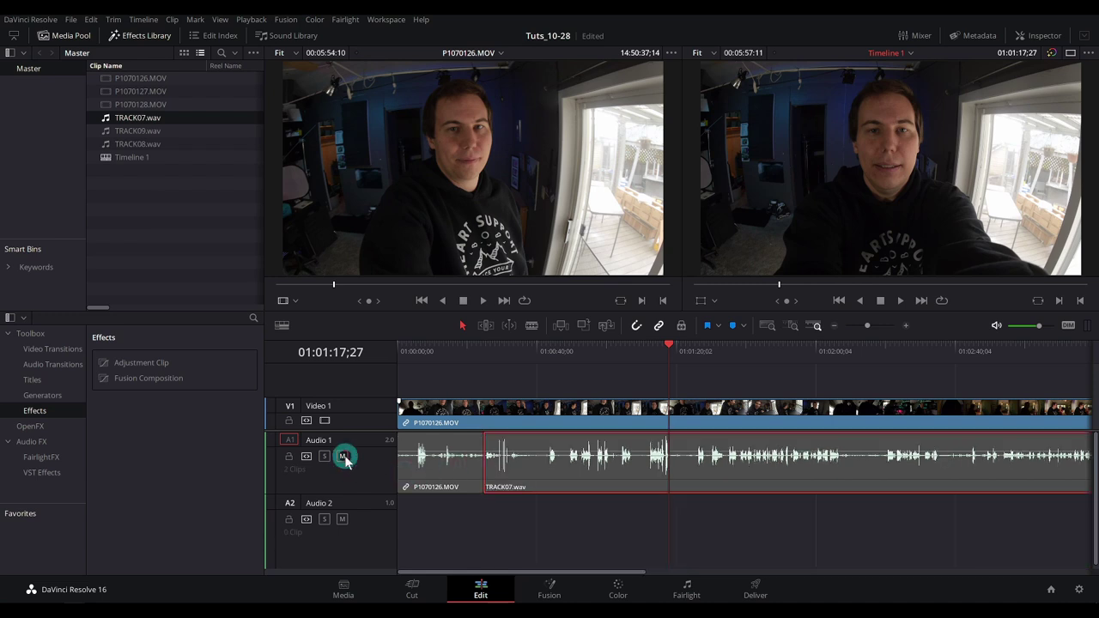
click(343, 456)
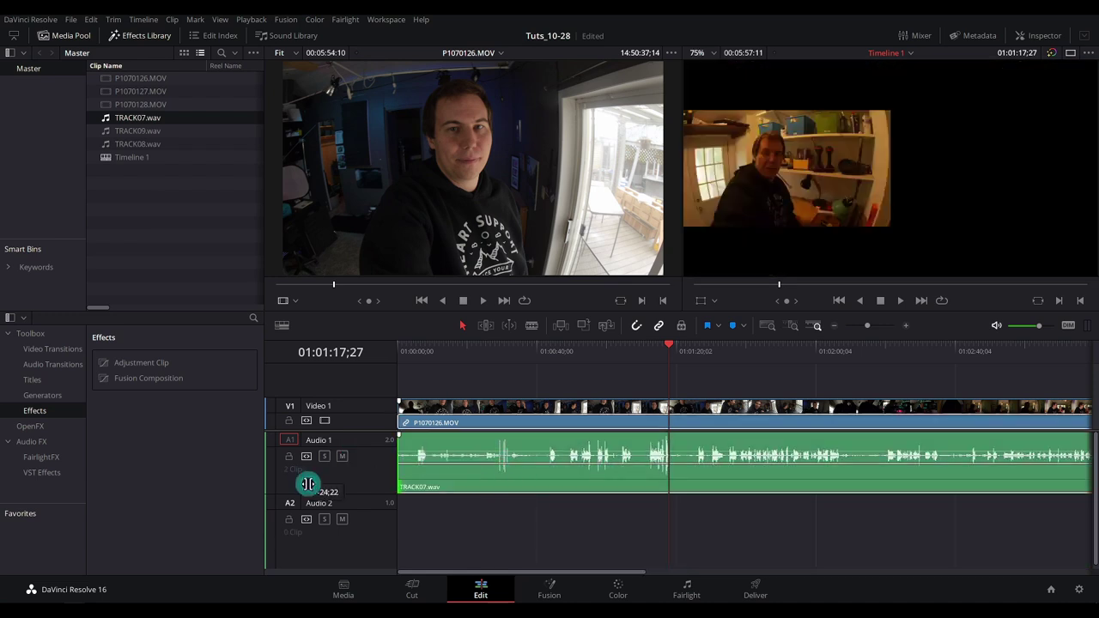
Change the Audio 1 track type to Mono and play a short section to check the sound.
right_click(386, 442)
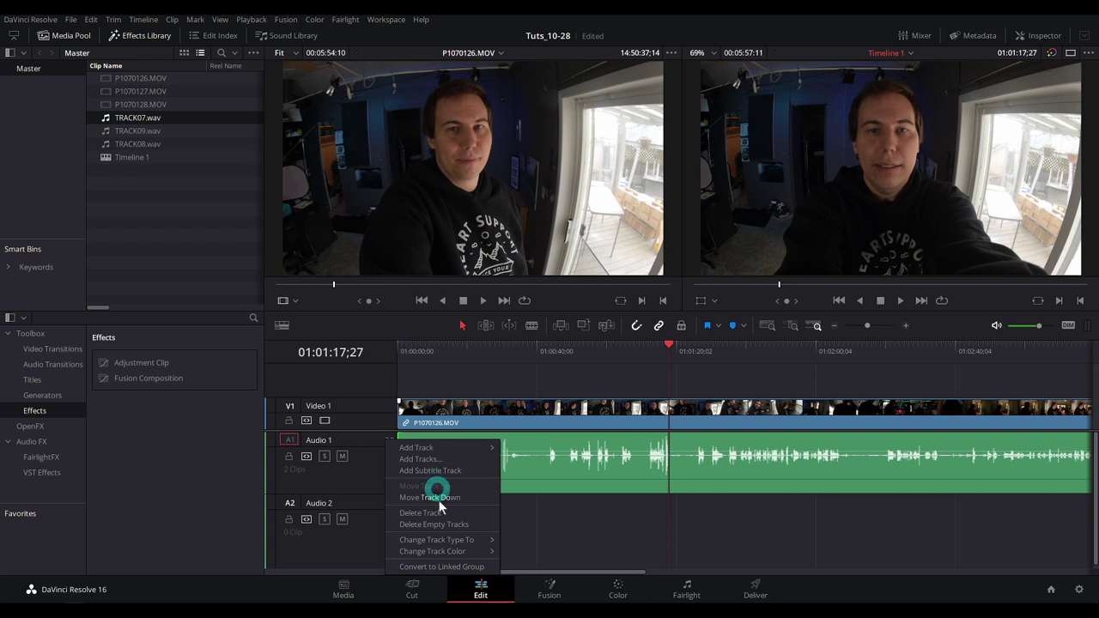
mouse_move(476, 539)
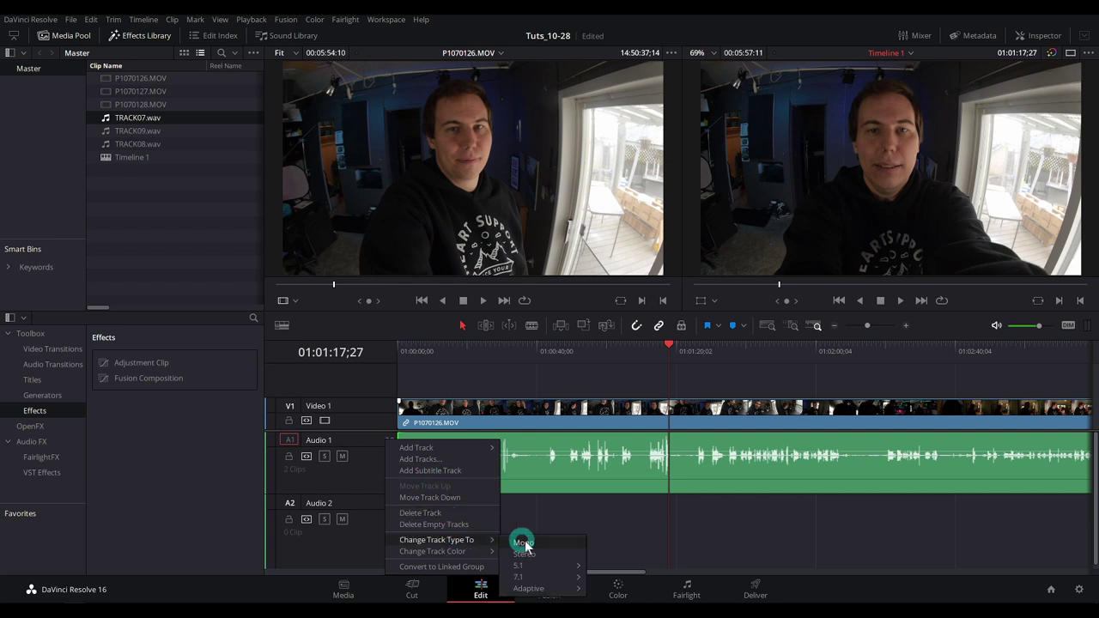
click(522, 543)
click(648, 347)
key(space)
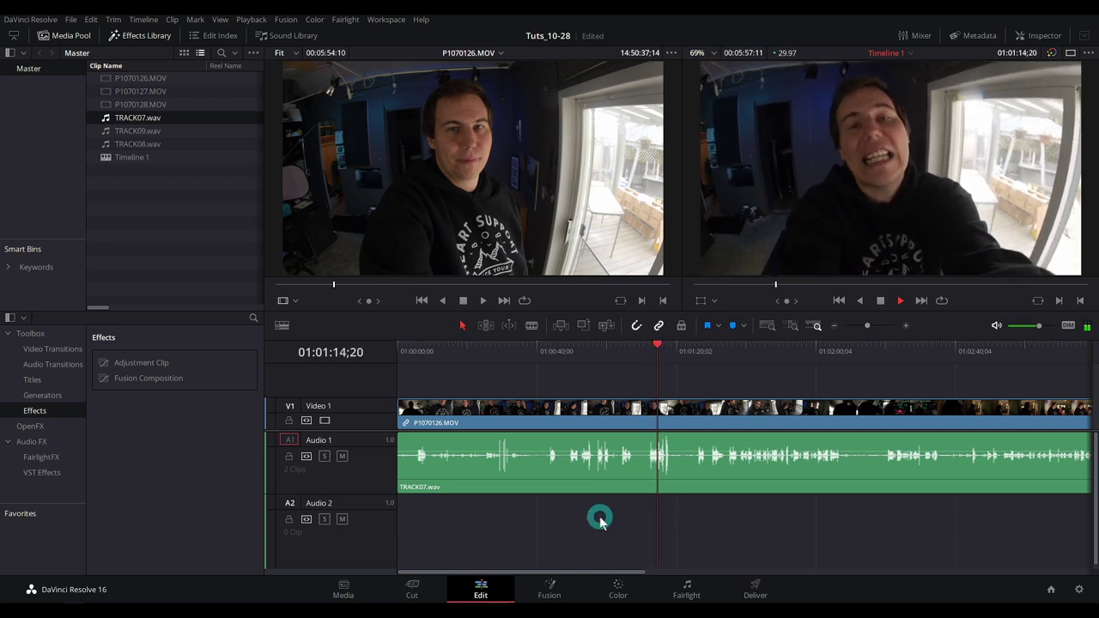
key(space)
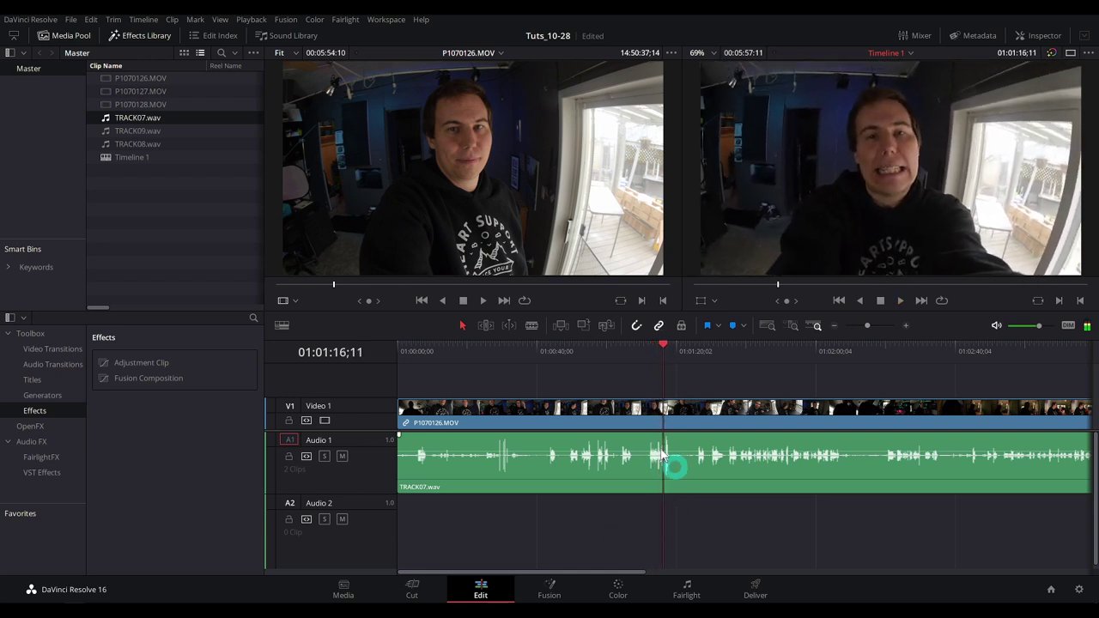
Link the P1070126.MOV video with TRACK07.wav on the timeline and play the linked pair.
click(622, 377)
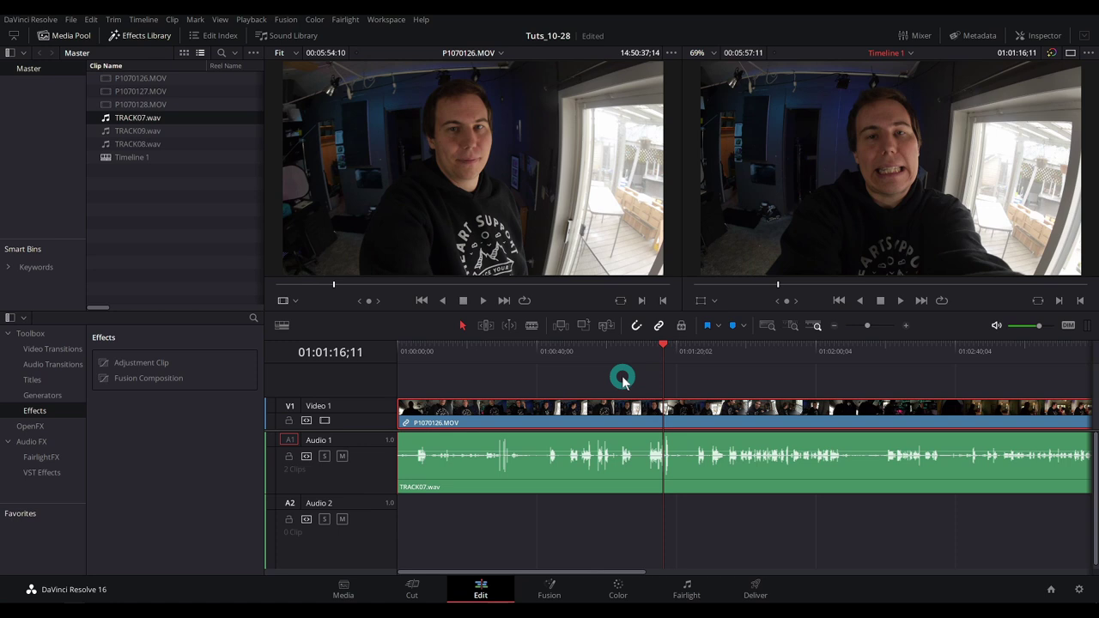
drag(598, 383, 702, 483)
right_click(637, 426)
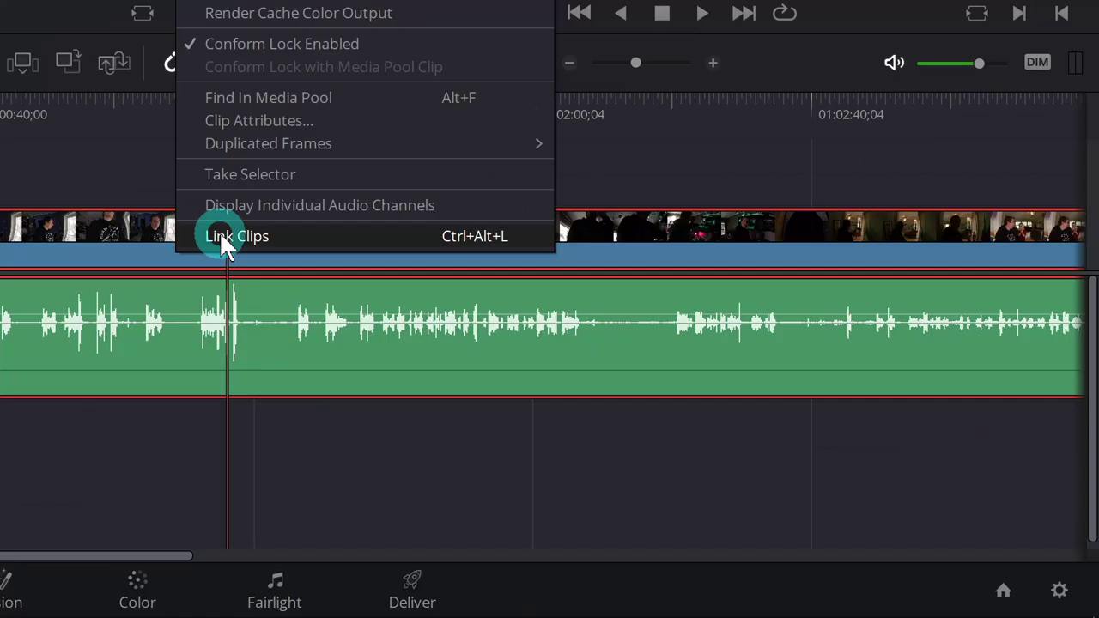
click(223, 239)
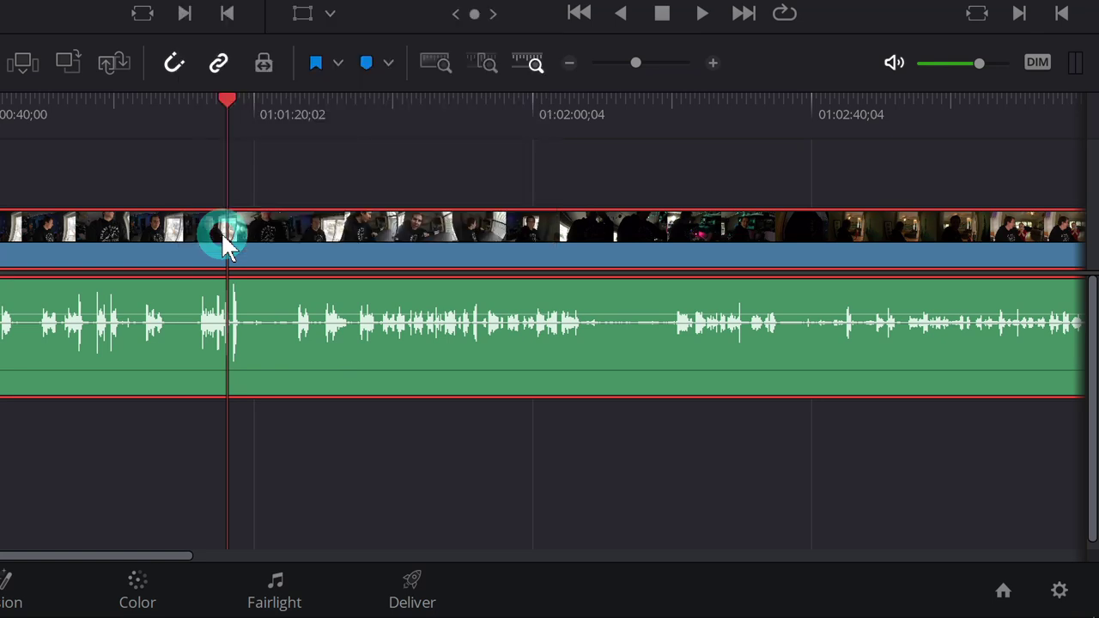
click(156, 177)
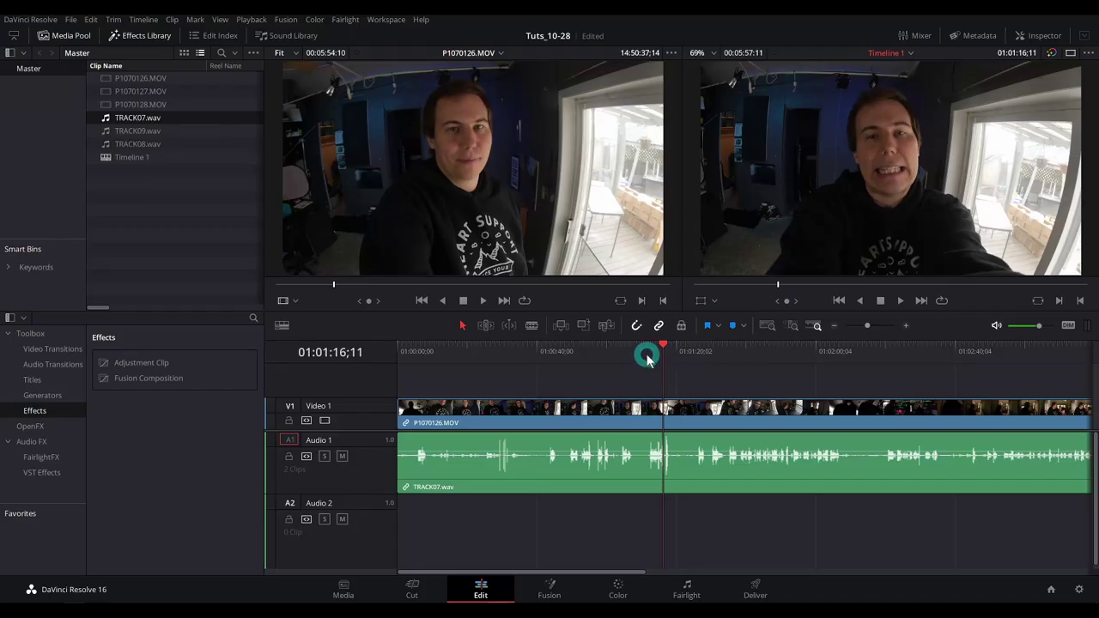
drag(202, 114, 123, 129)
drag(609, 353, 620, 355)
key(space)
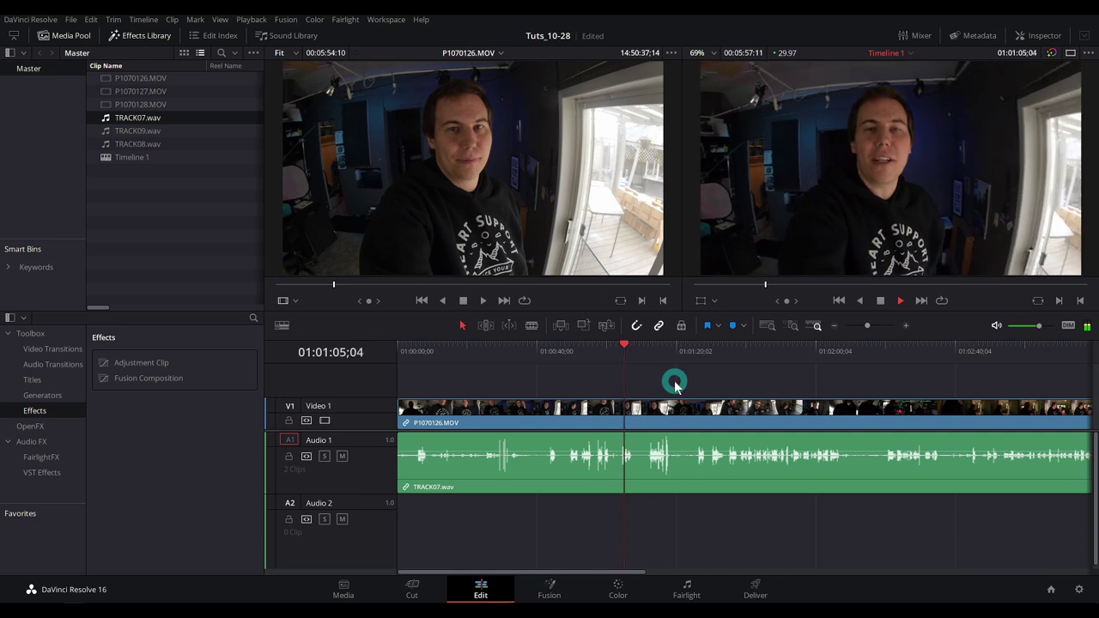
Try splitting the linked clips at 01:01:09;05 and ripple-trimming the second piece's start to 01:01:12;13, and undo both edits.
drag(630, 352, 650, 360)
key(ctrl+b)
key(ctrl+shift+[)
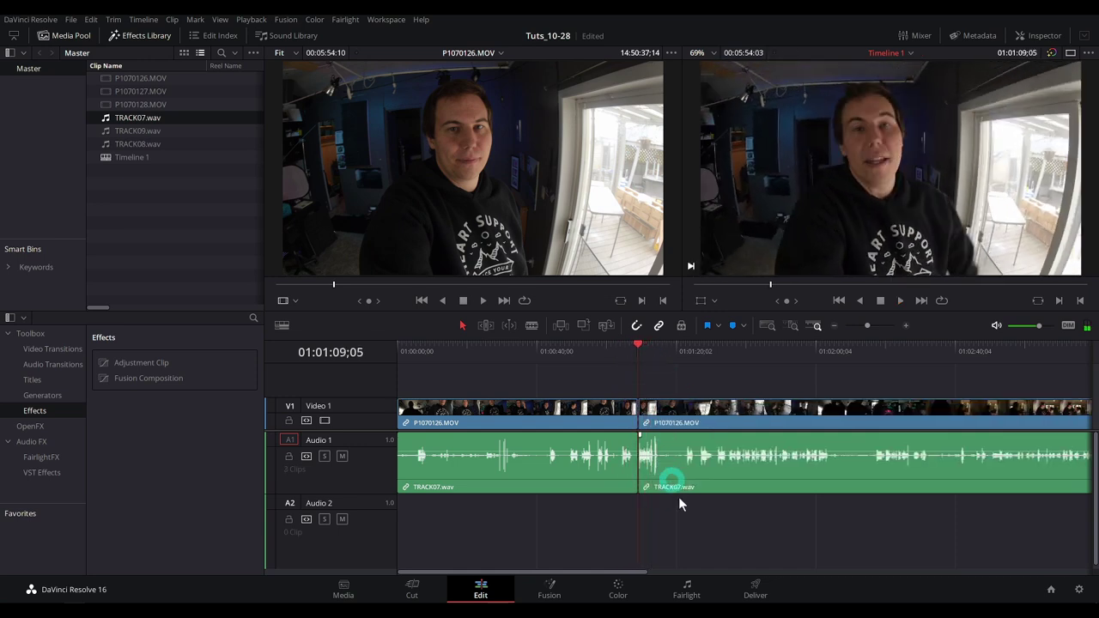
key(ctrl+z)
key(ctrl+z)
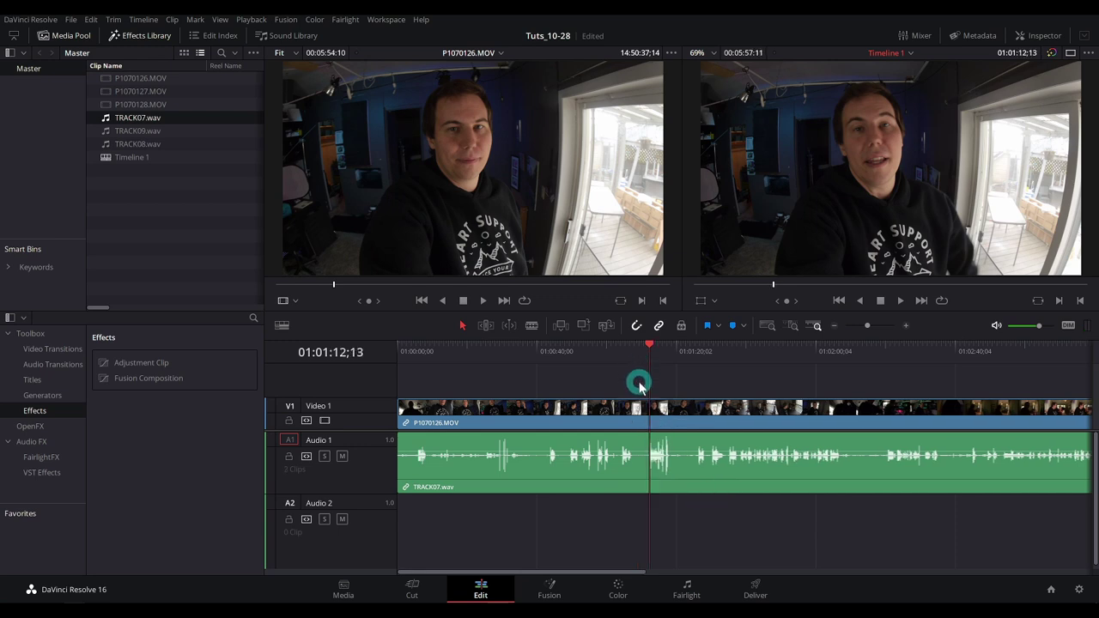
Delete the linked video and audio clips from the timeline.
click(676, 464)
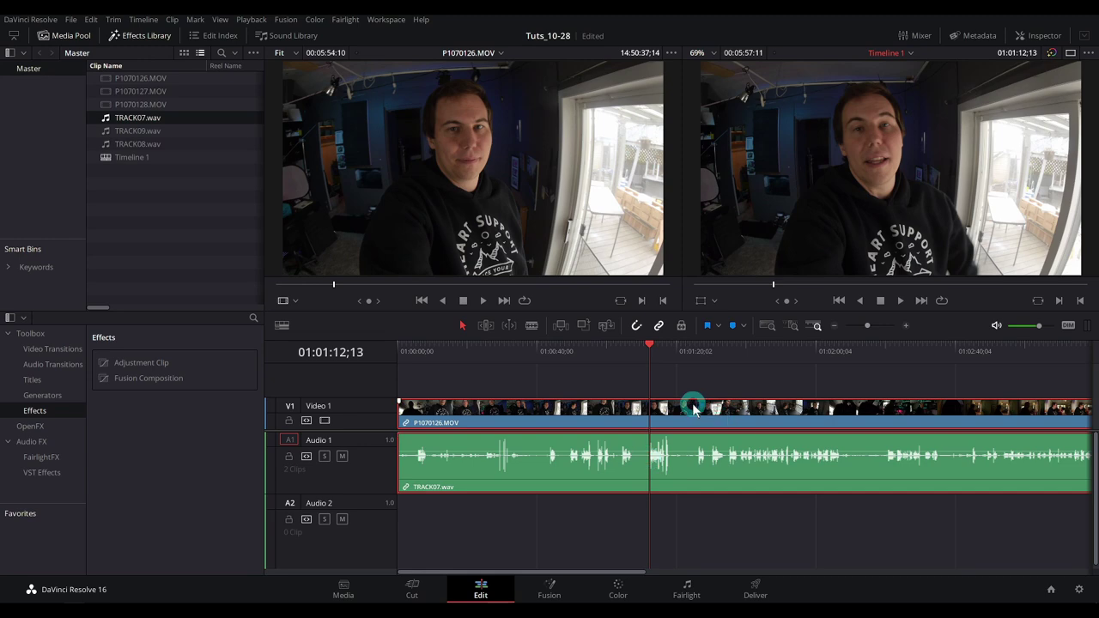
key(BackSpace)
Auto-sync the P1070126.MOV video with the TRACK07.wav audio in the media pool based on waveform.
click(149, 80)
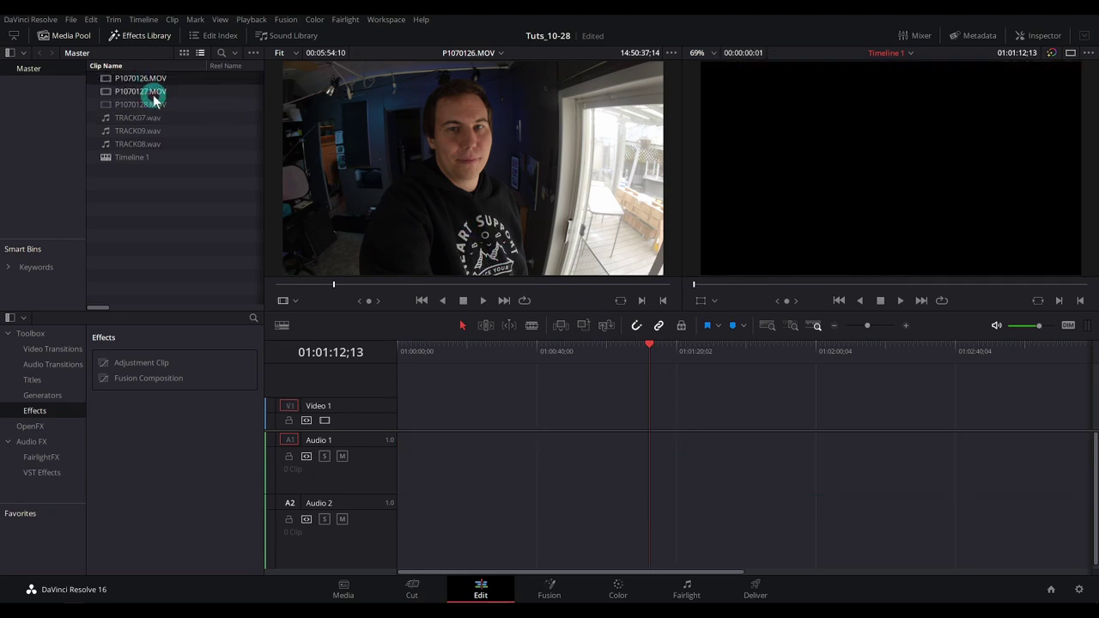
click(158, 129)
click(155, 142)
click(150, 119)
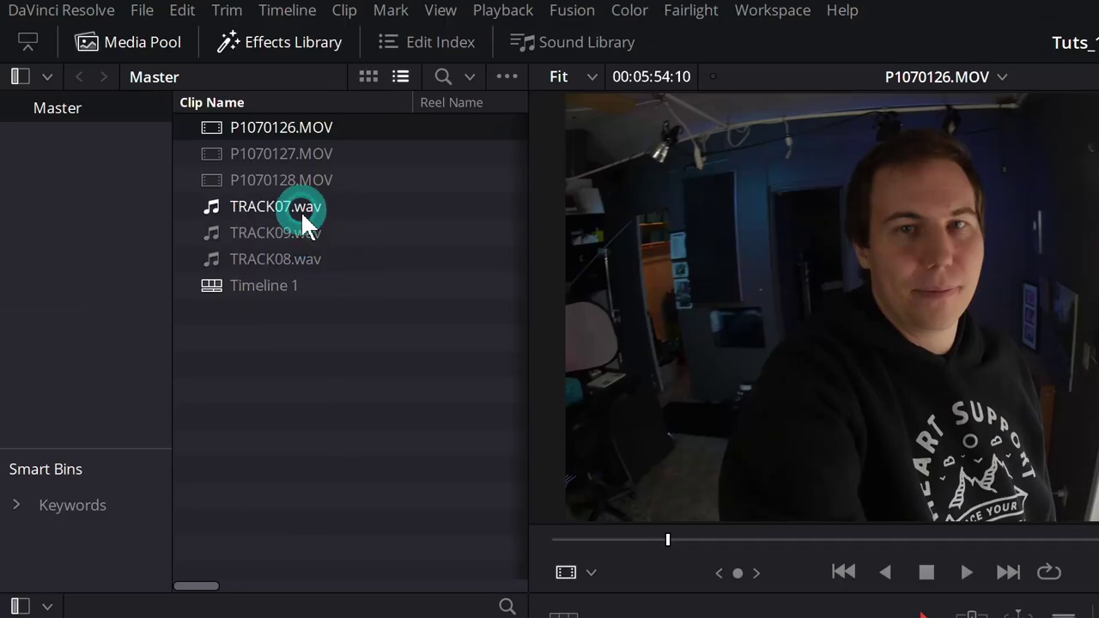
click(164, 120)
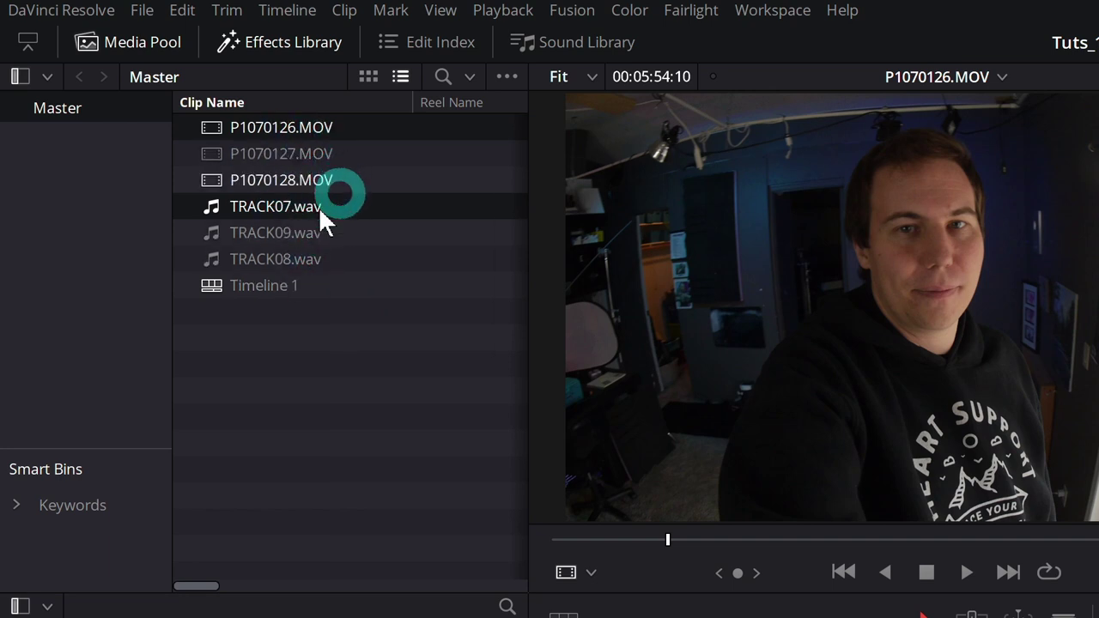
right_click(219, 125)
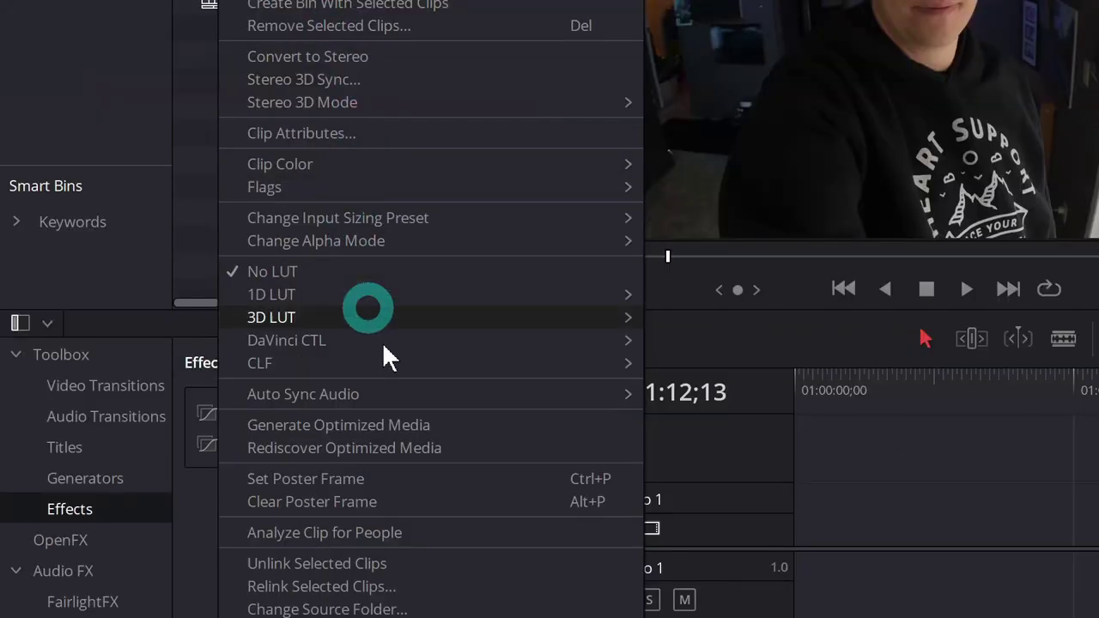
mouse_move(395, 392)
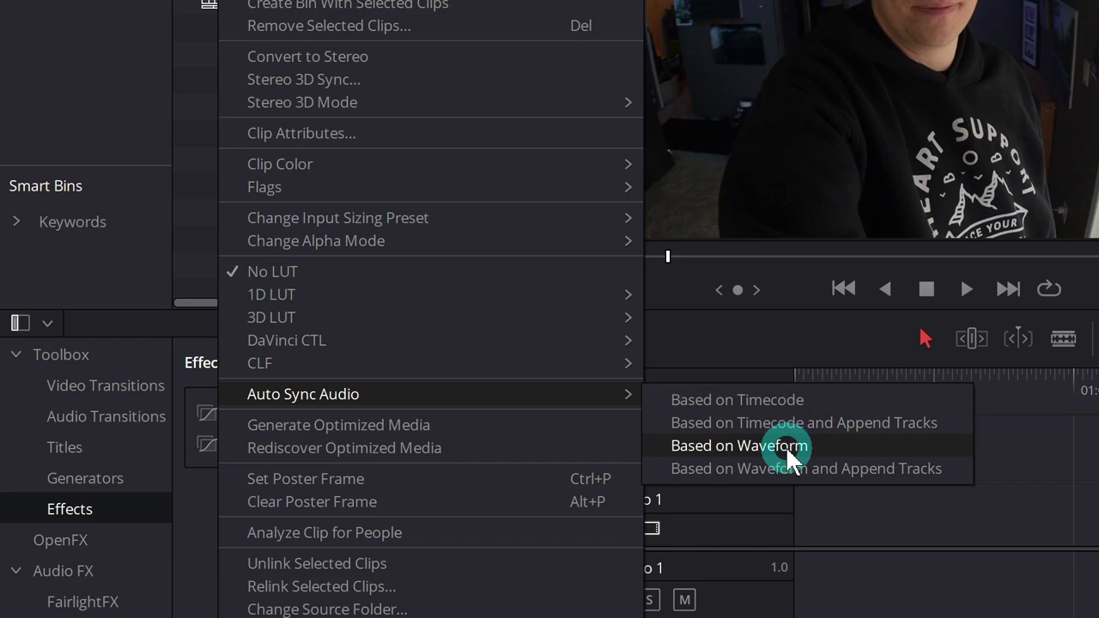
click(788, 450)
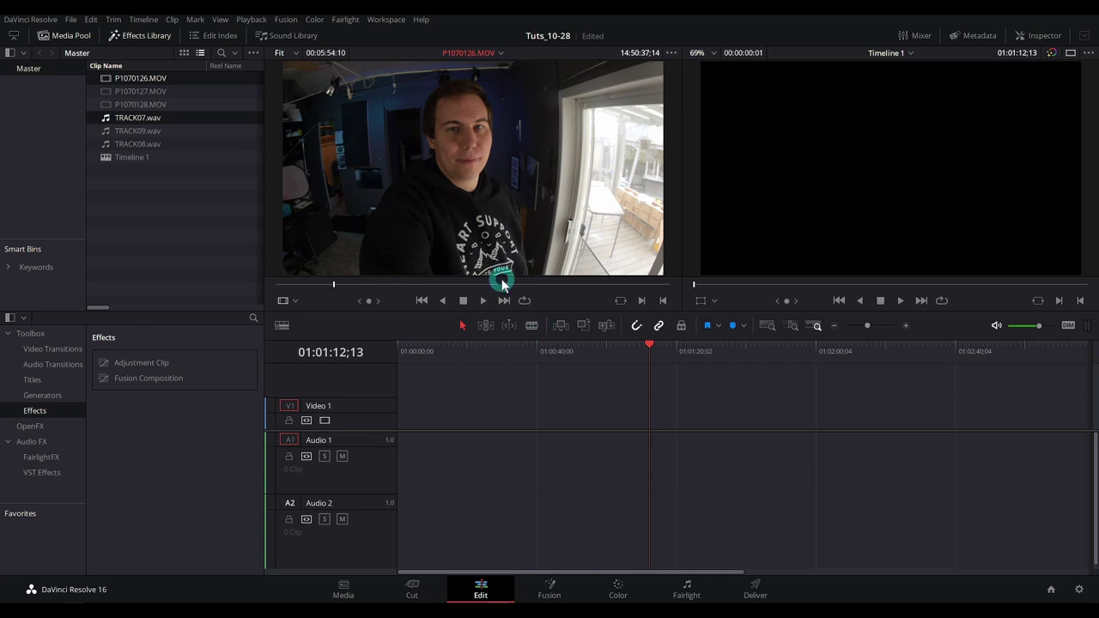
Place the synced P1070126.MOV on the empty timeline and play a short section to check the sound.
click(207, 198)
drag(123, 79, 456, 417)
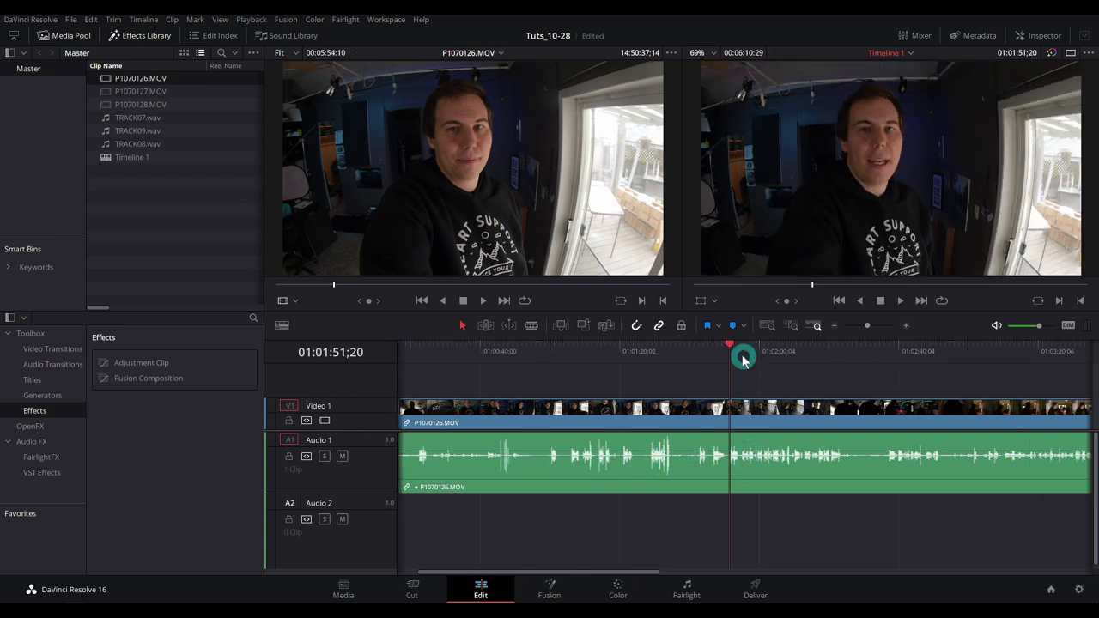
click(743, 360)
click(748, 429)
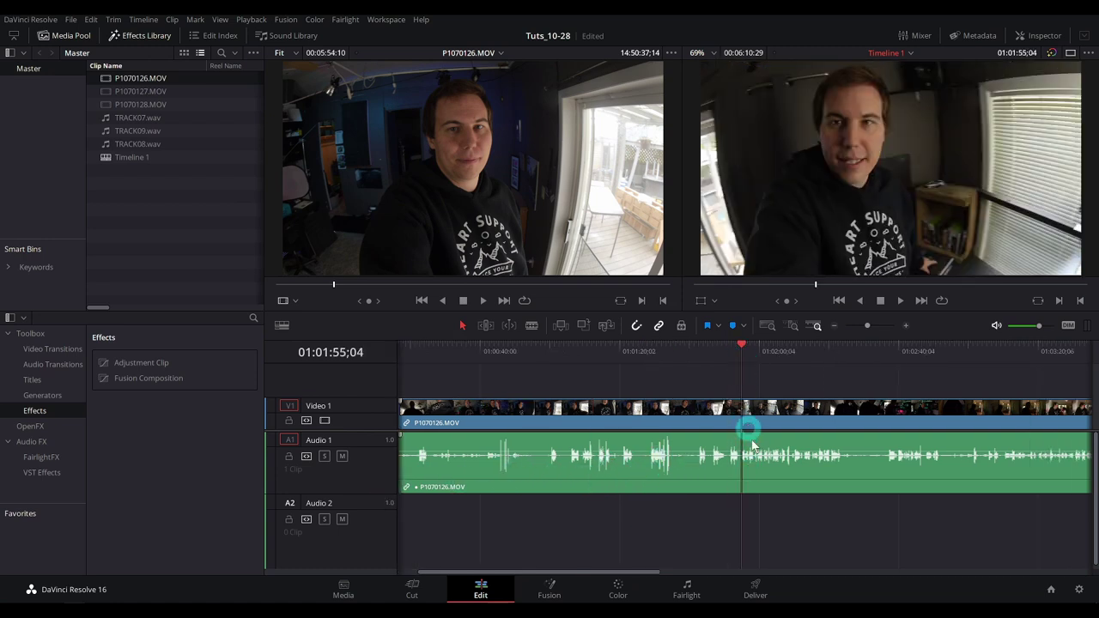
click(650, 347)
key(space)
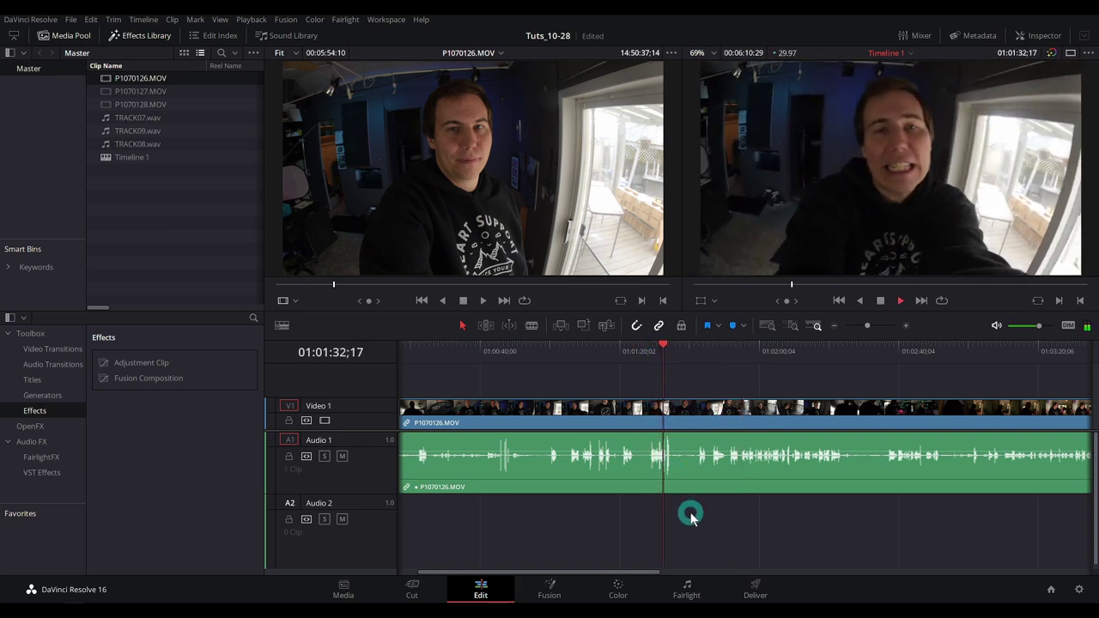
key(space)
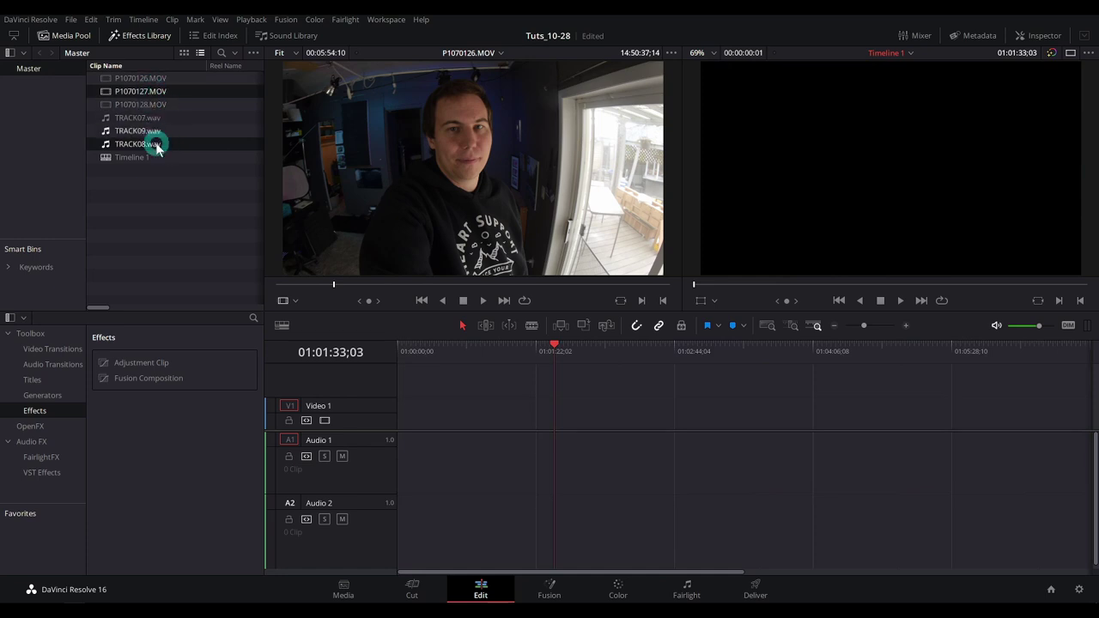
Auto-sync the P1070127.MOV video with the TRACK08.wav audio based on waveform.
right_click(157, 98)
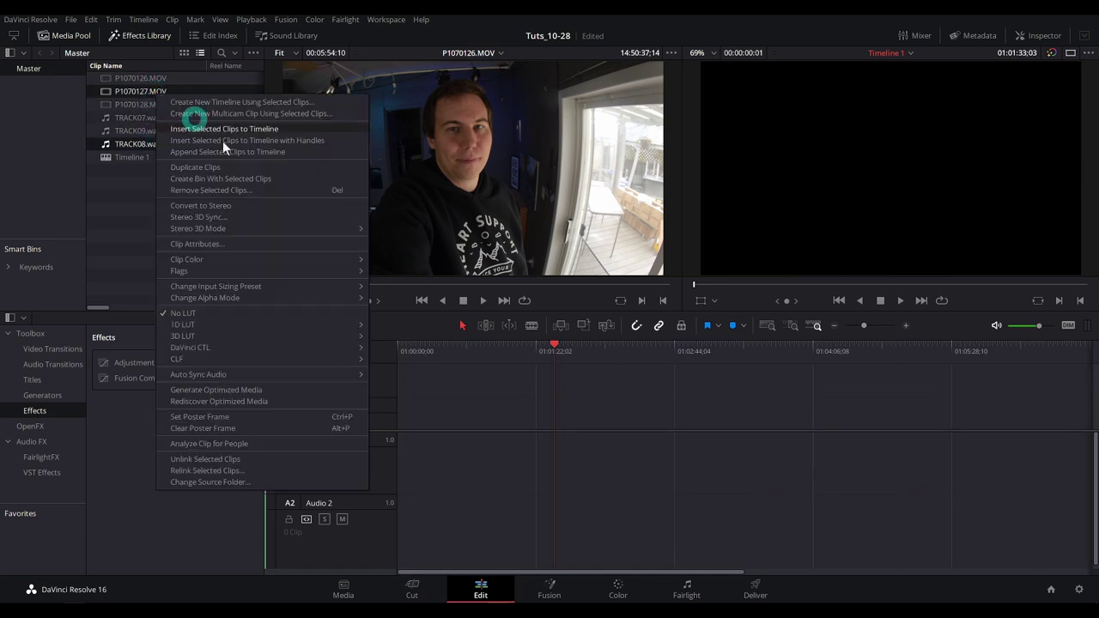
mouse_move(322, 380)
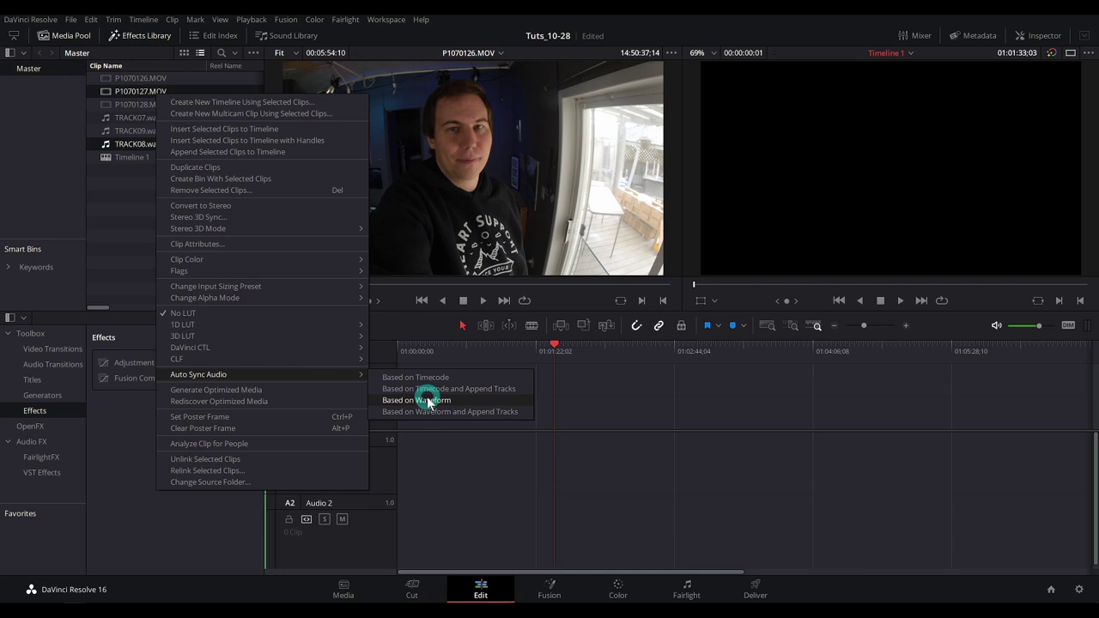
click(519, 395)
Auto-sync the P1070128.MOV video with the TRACK09.wav audio based on waveform.
click(151, 104)
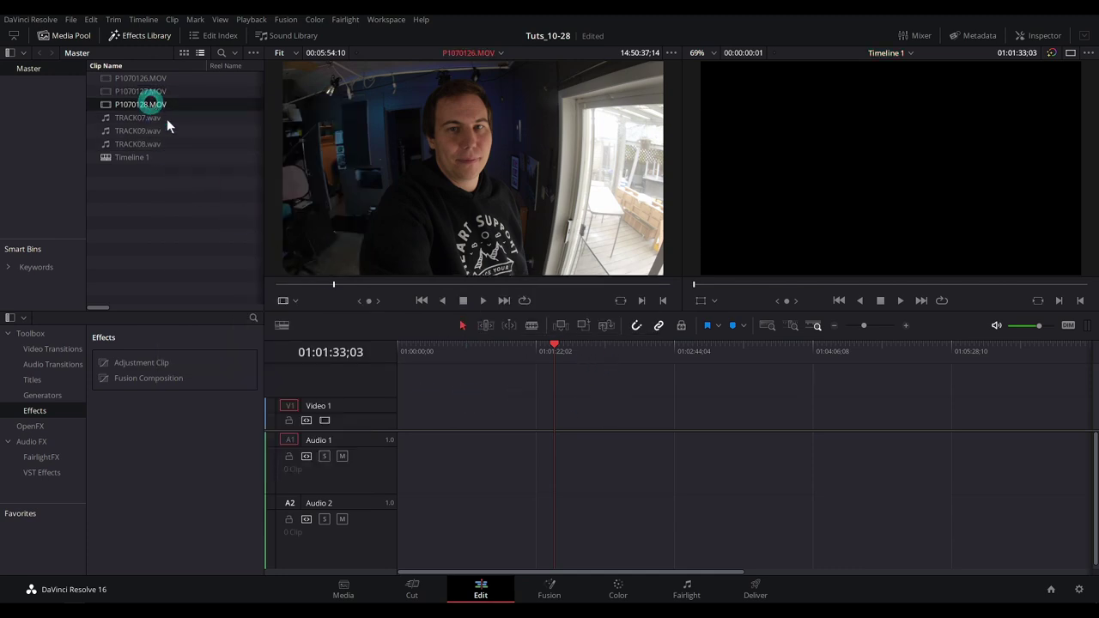
ctrl+click(142, 130)
ctrl+click(137, 117)
right_click(136, 105)
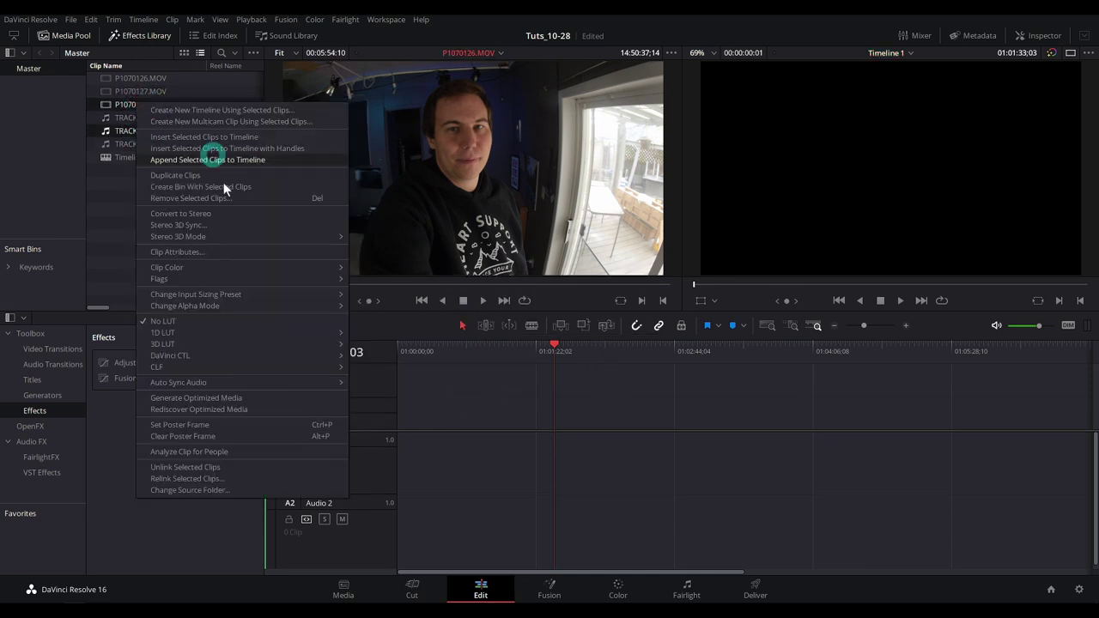
mouse_move(295, 383)
click(409, 409)
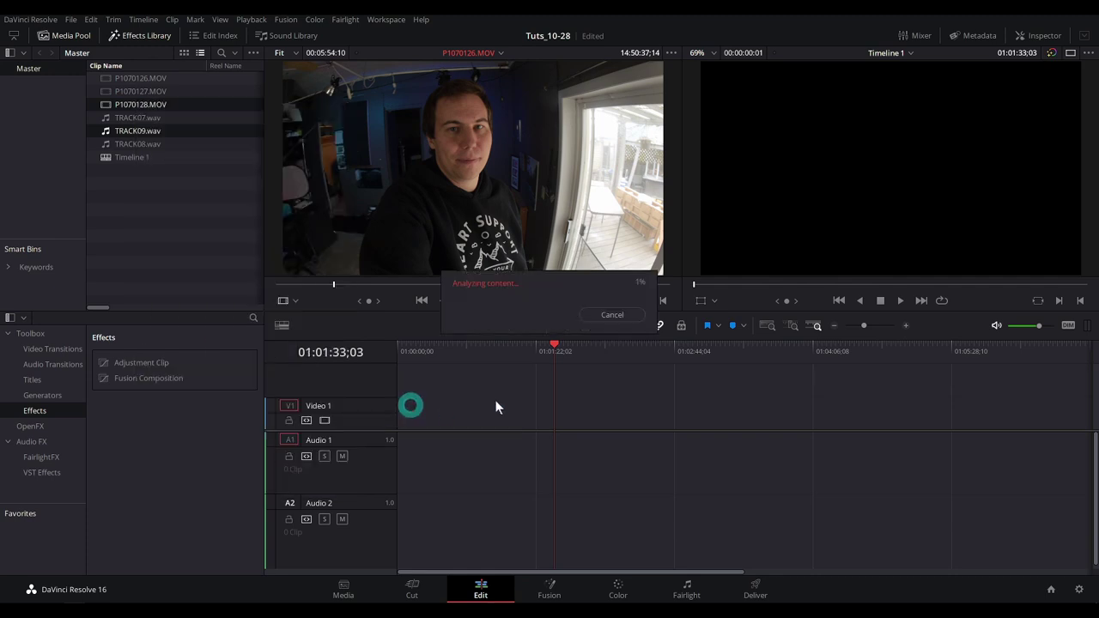
Place the three synced videos P1070126.MOV, P1070127.MOV and P1070128.MOV together at the start of the timeline.
click(139, 94)
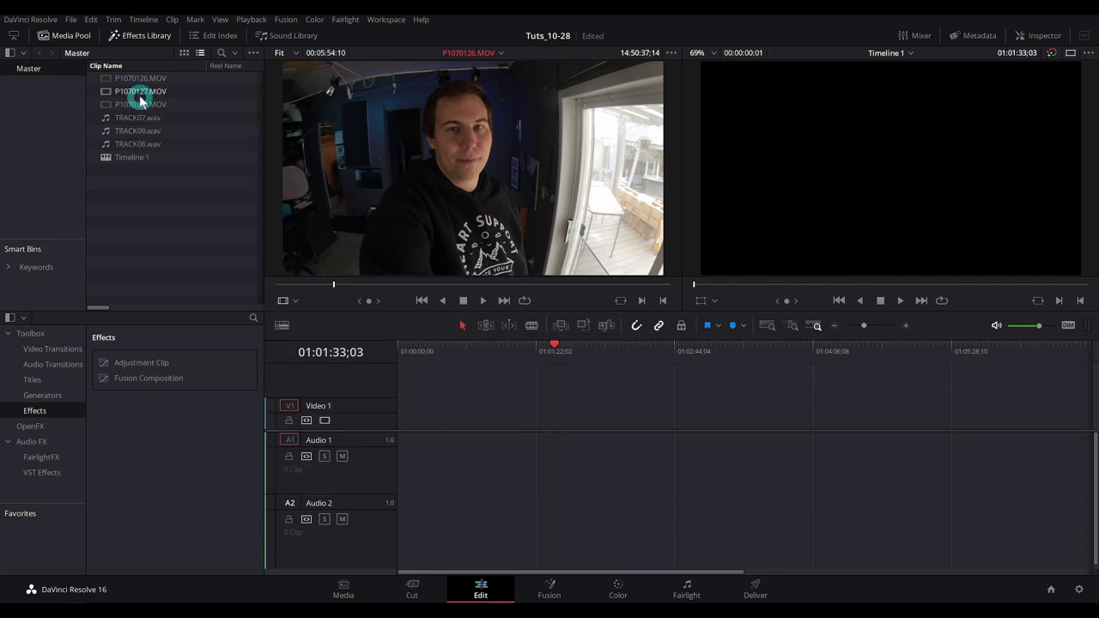
click(133, 79)
ctrl+click(138, 101)
drag(133, 83, 483, 407)
key(shift+z)
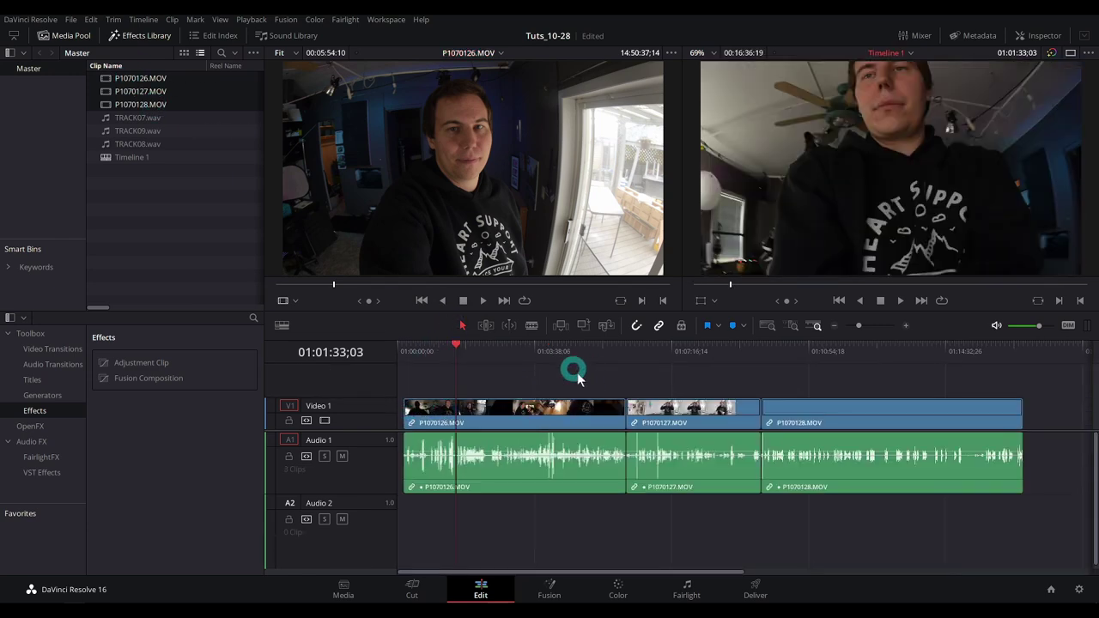